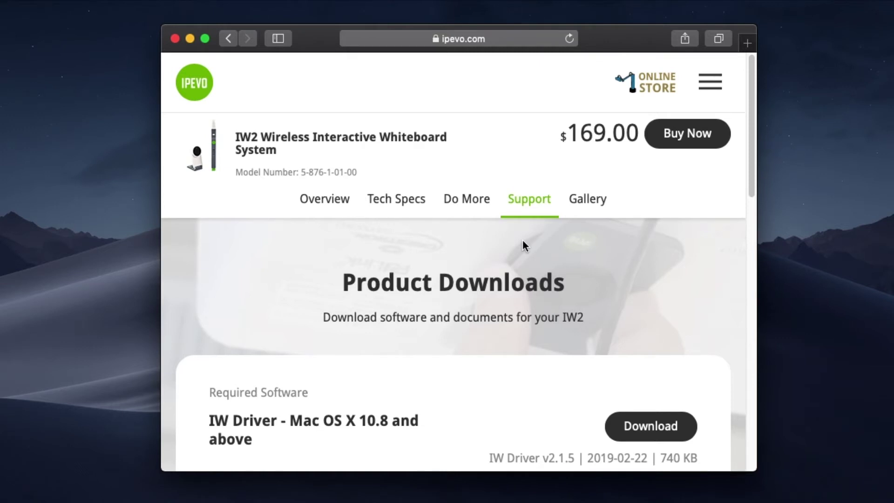
scroll(522, 245, "down", 1)
scroll(522, 245, "down", 2)
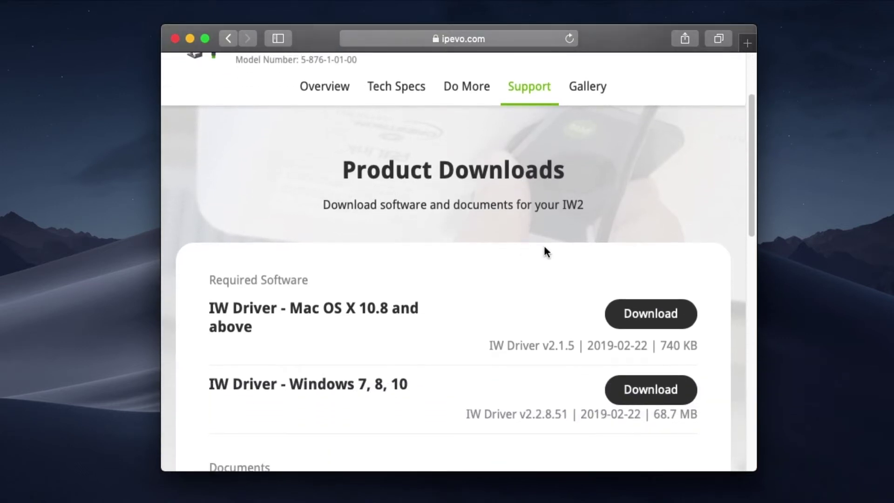
Step: Download the IW Driver for Mac OS X 10.8 and above from IPEVO's Required Software section
left_click(648, 312)
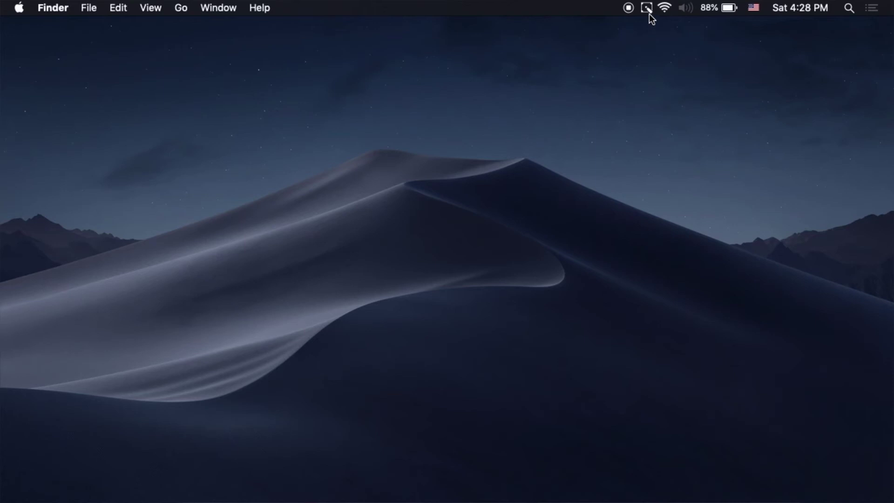
Step: Start IW2 whiteboard calibration from the IW Driver menu-bar icon
left_click(647, 9)
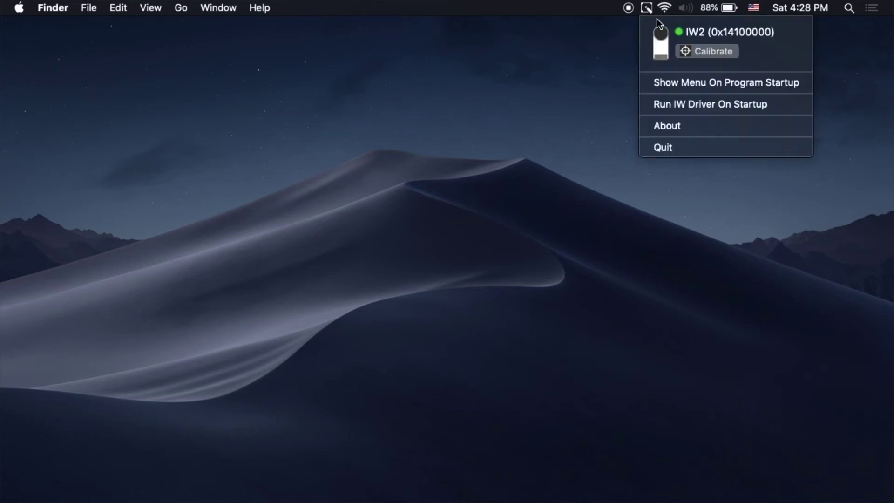
left_click(701, 54)
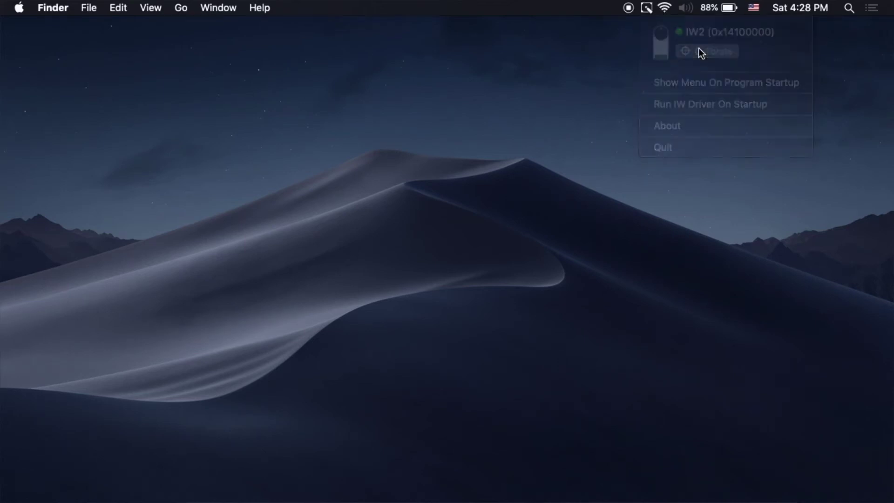